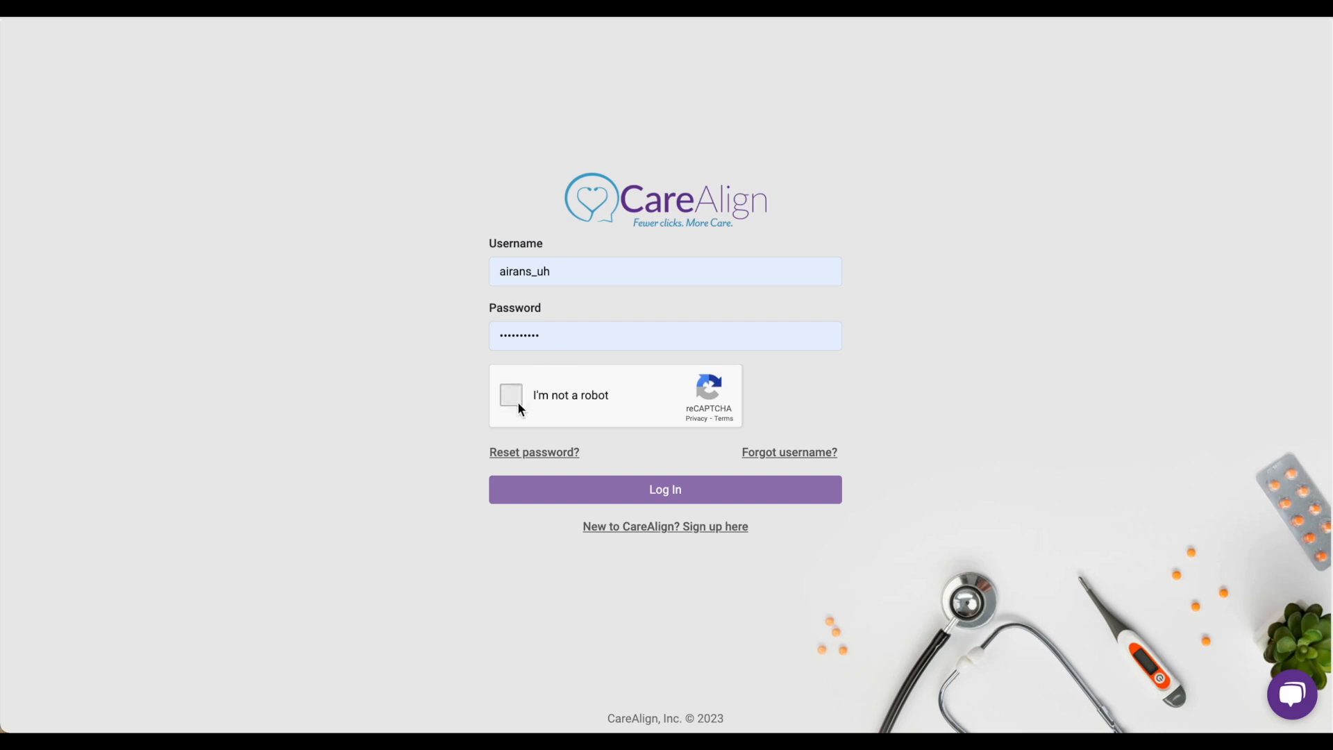
# Log in with the filled-in credentials and dismiss the welcome tour.
pyautogui.click(696, 497)
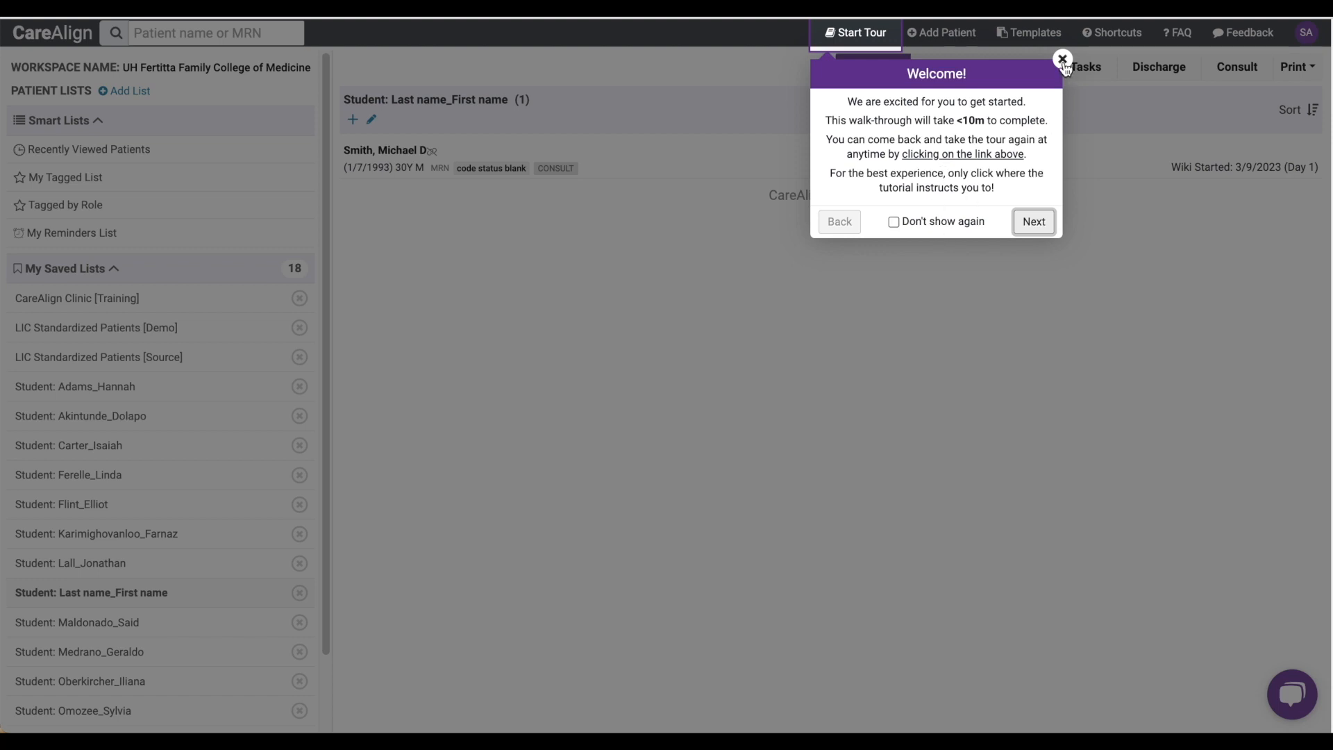
pyautogui.click(955, 218)
pyautogui.click(1062, 60)
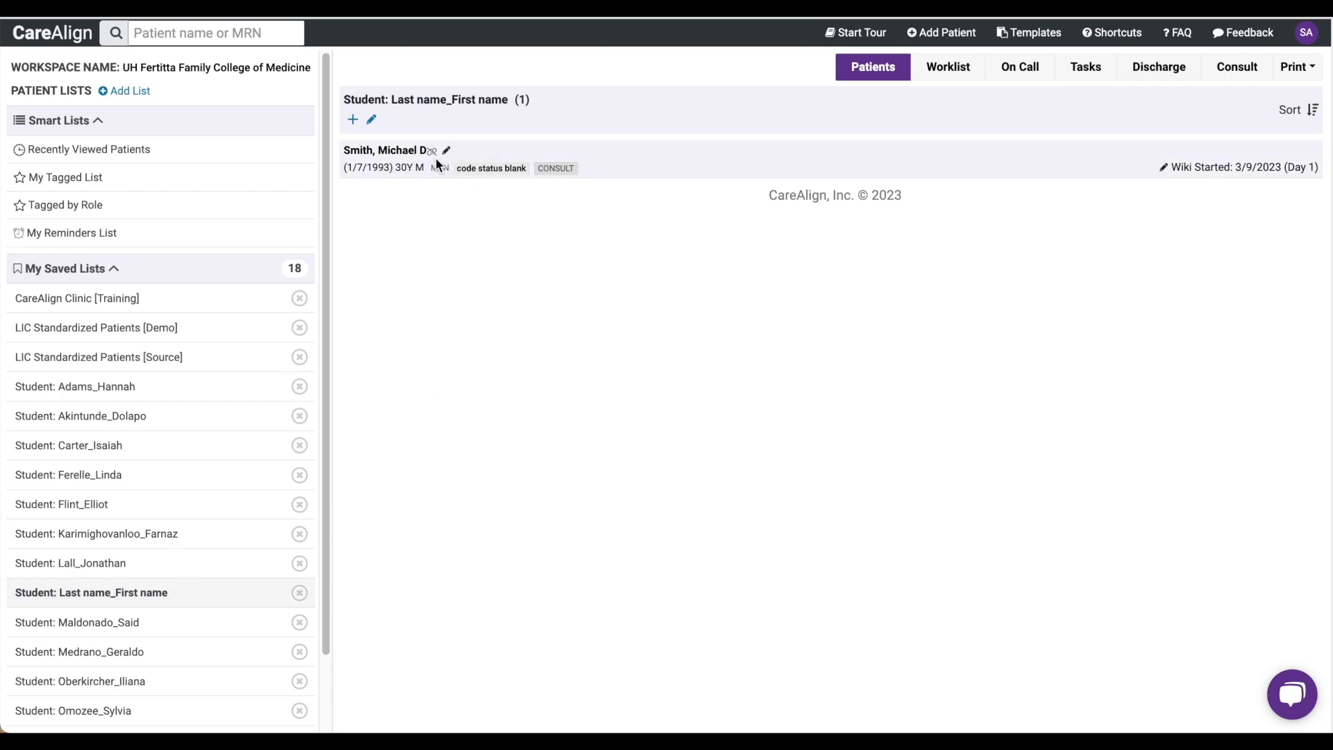
# Find the existing list "Student: Last name_First name" by searching for "Last", then view and save it.
pyautogui.click(171, 276)
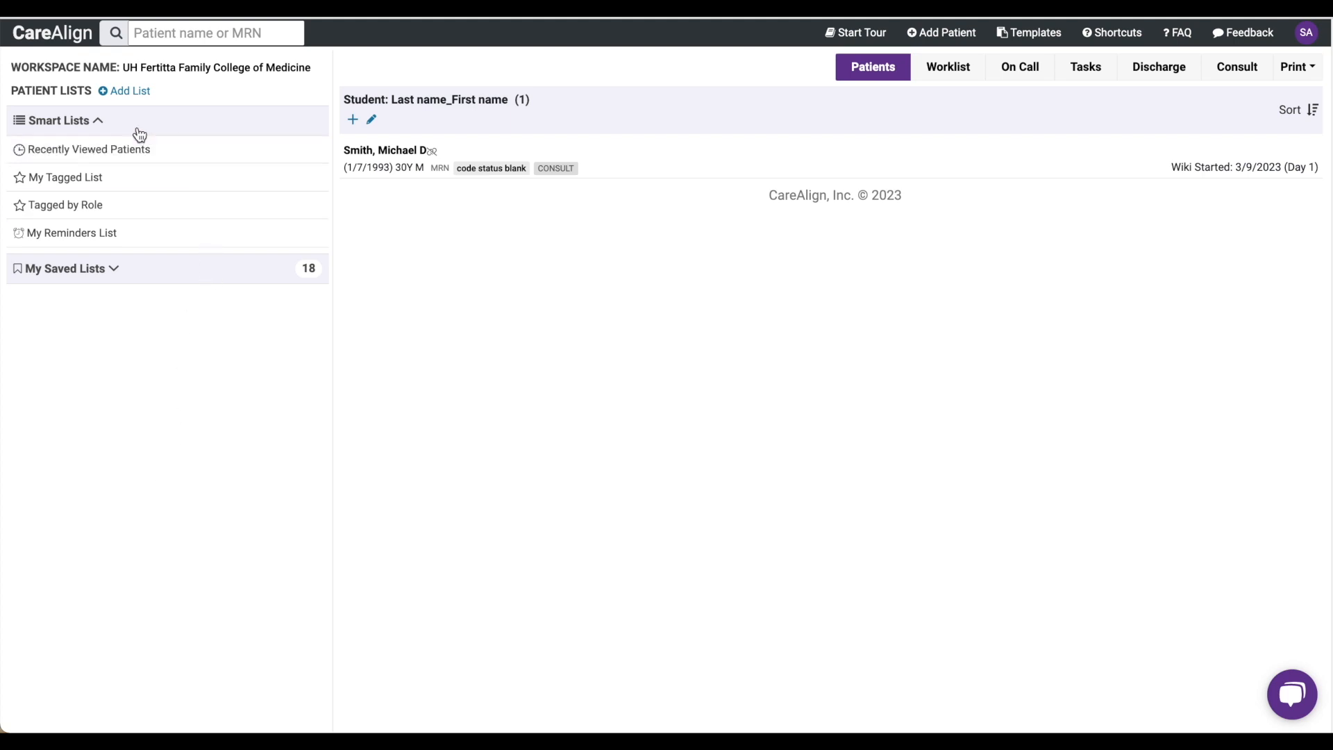
pyautogui.click(140, 92)
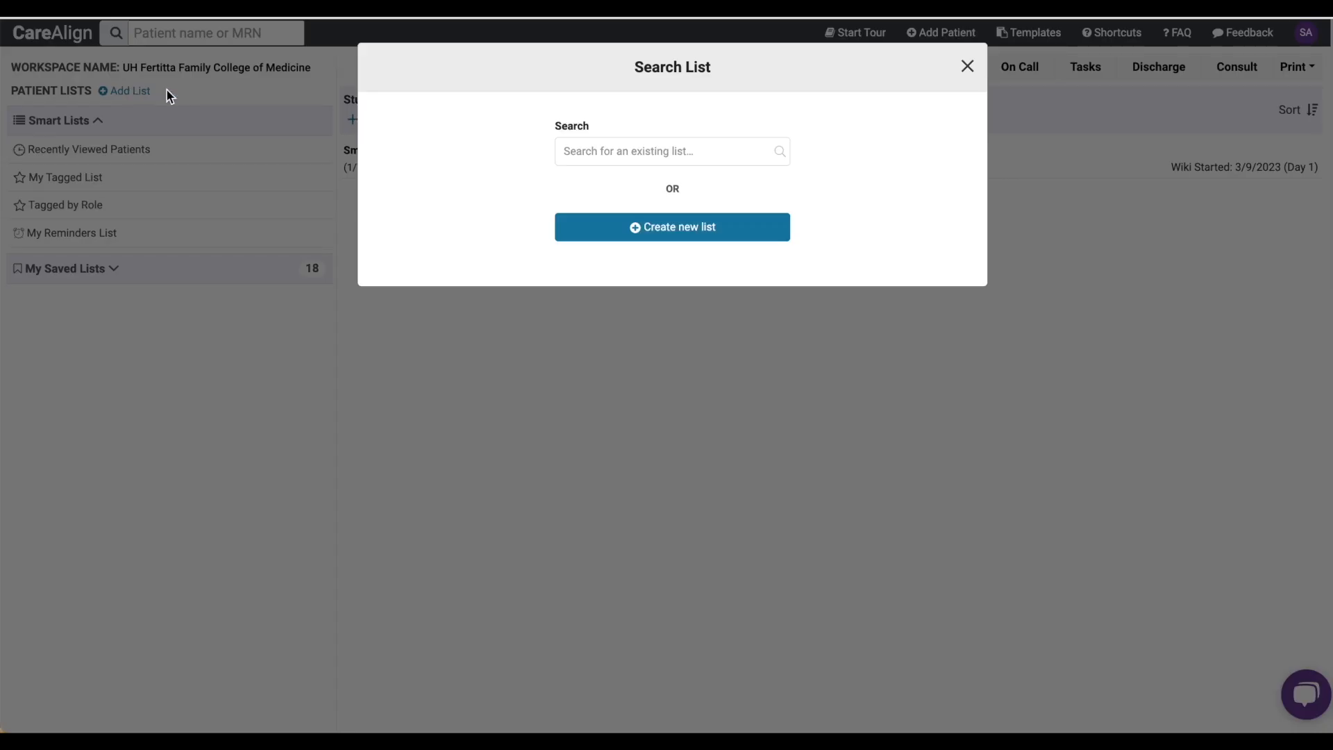
pyautogui.click(611, 154)
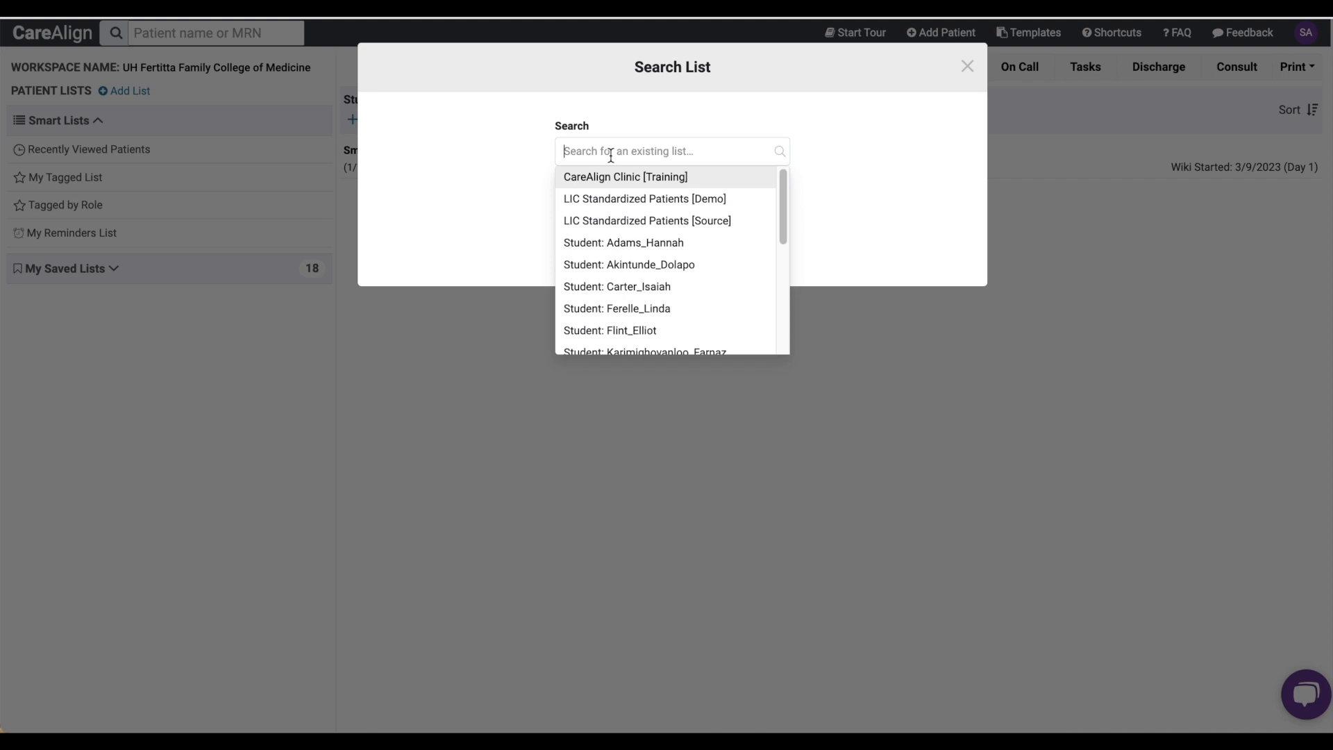
pyautogui.write('flint')
pyautogui.press('BackSpace')
pyautogui.press('BackSpace')
pyautogui.press('BackSpace')
pyautogui.press('BackSpace')
pyautogui.press('BackSpace')
pyautogui.write('Last')
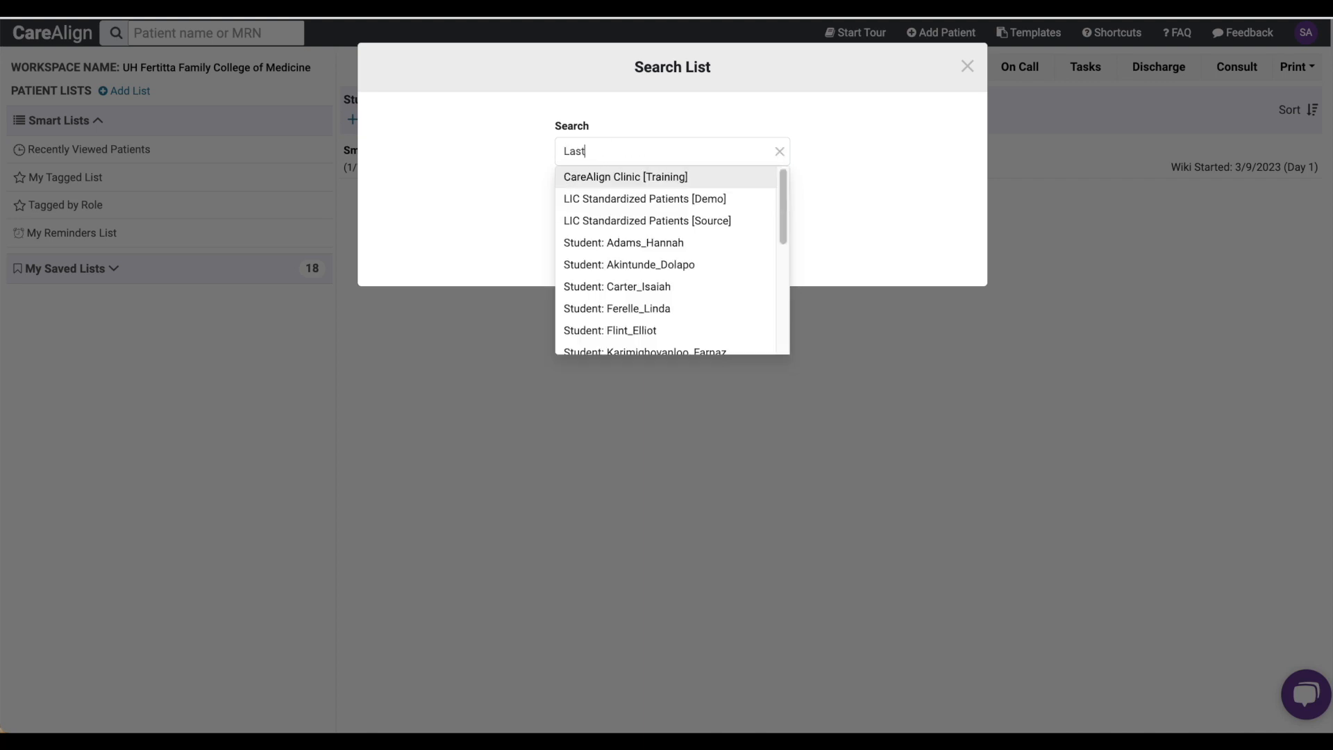
pyautogui.click(654, 179)
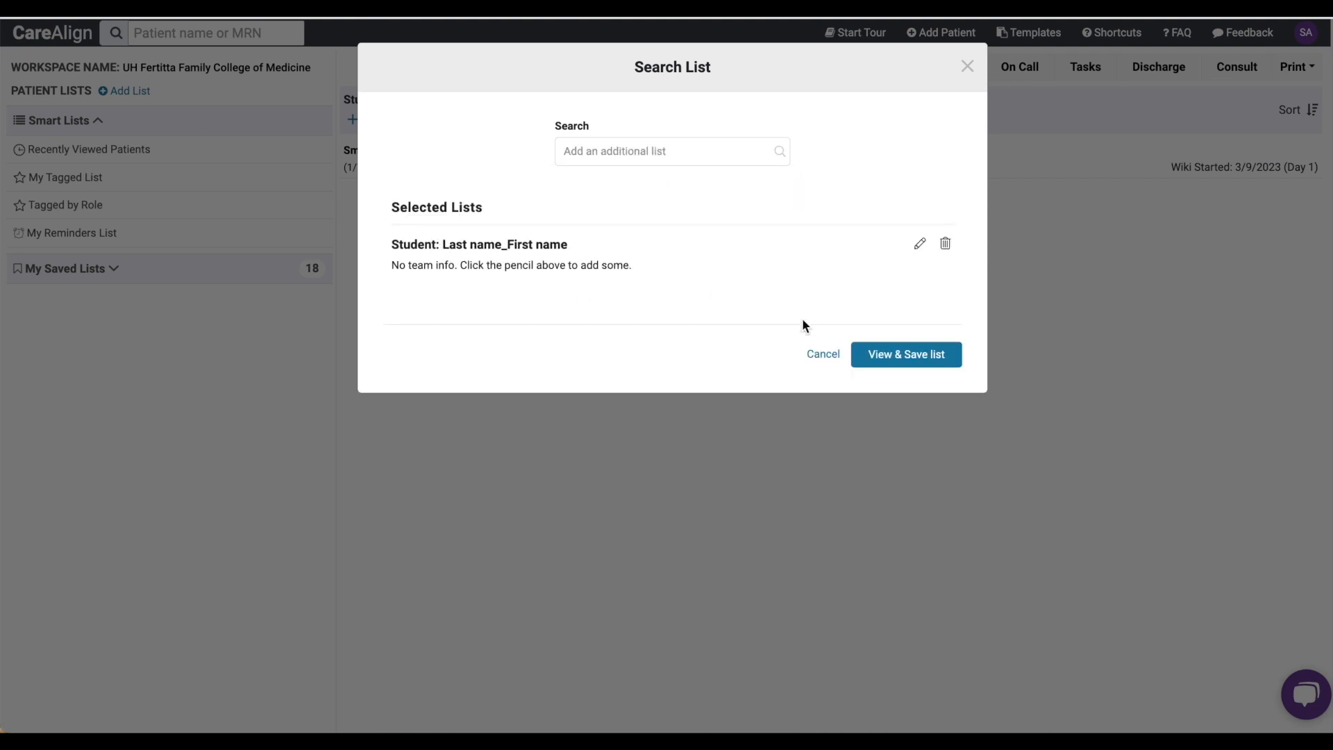
pyautogui.click(872, 355)
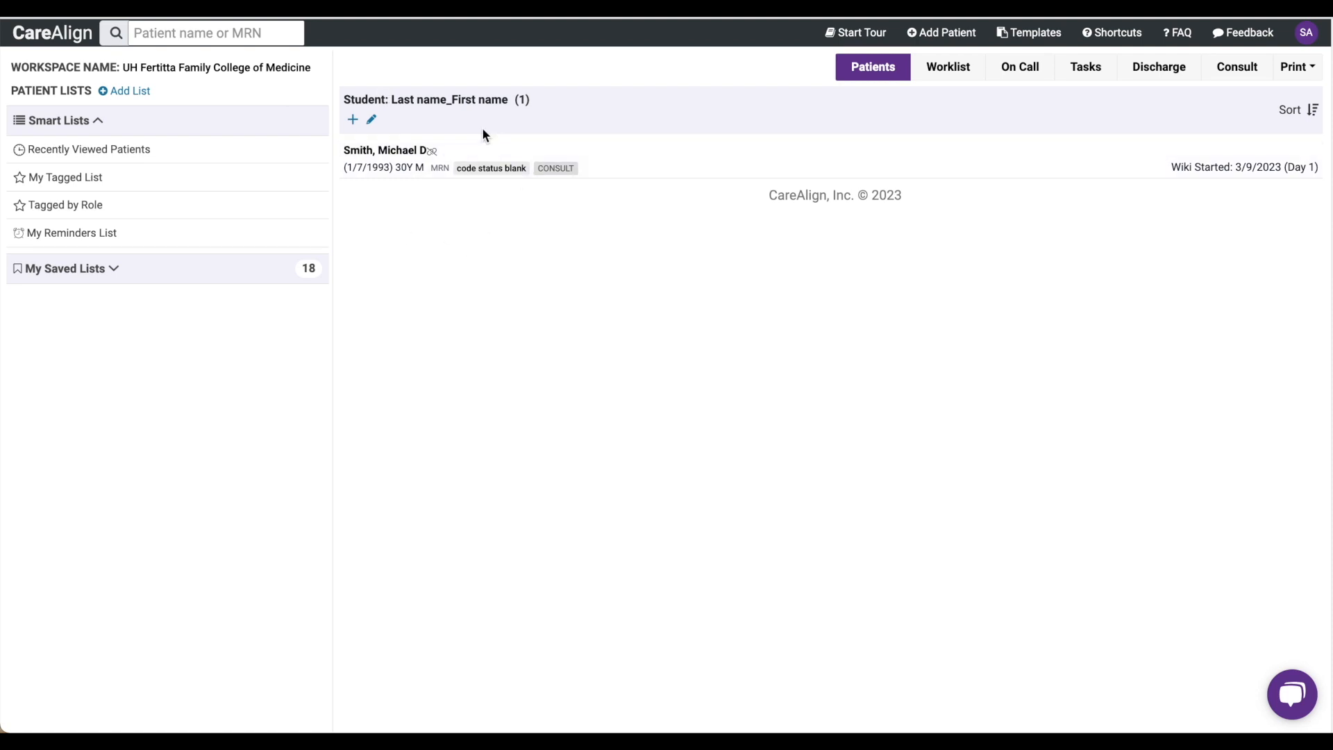
# Open the worklist for the student list and examine the patient's full Data & Other Info entry, including history, exam and labs.
pyautogui.click(266, 270)
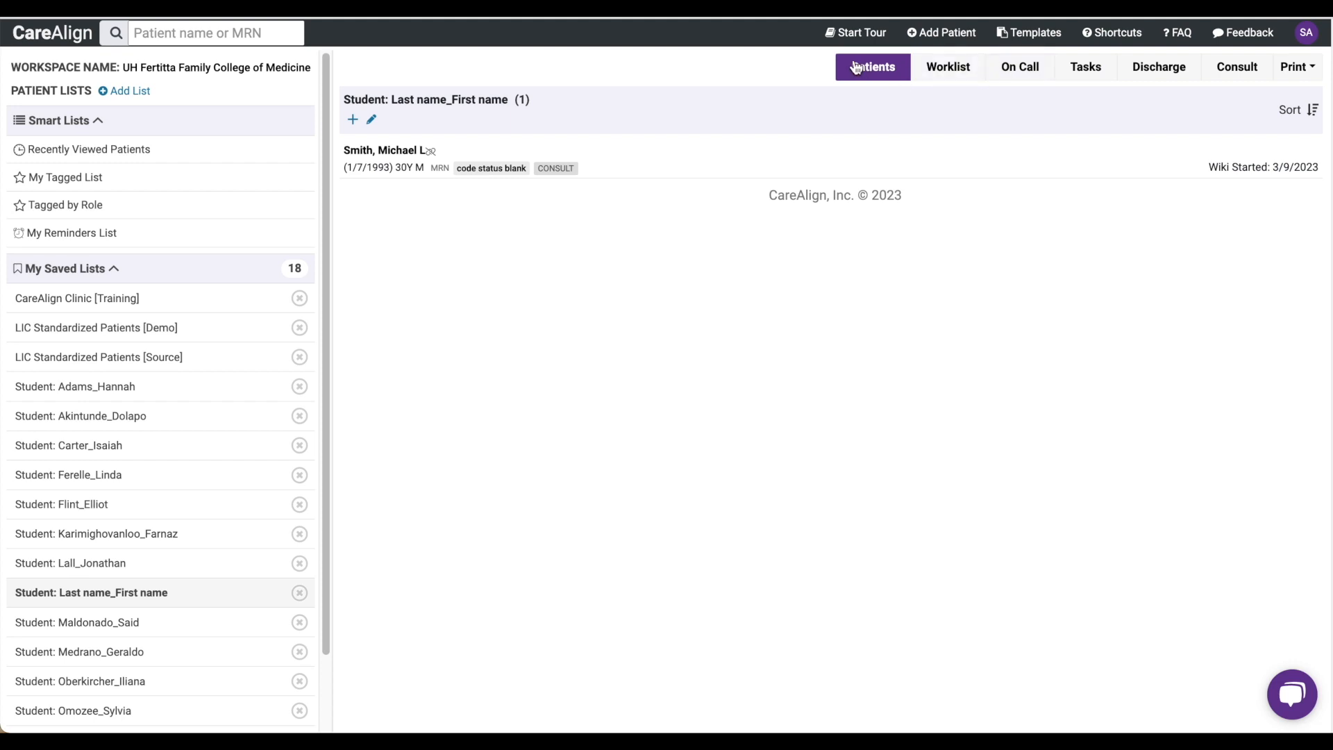
pyautogui.click(957, 71)
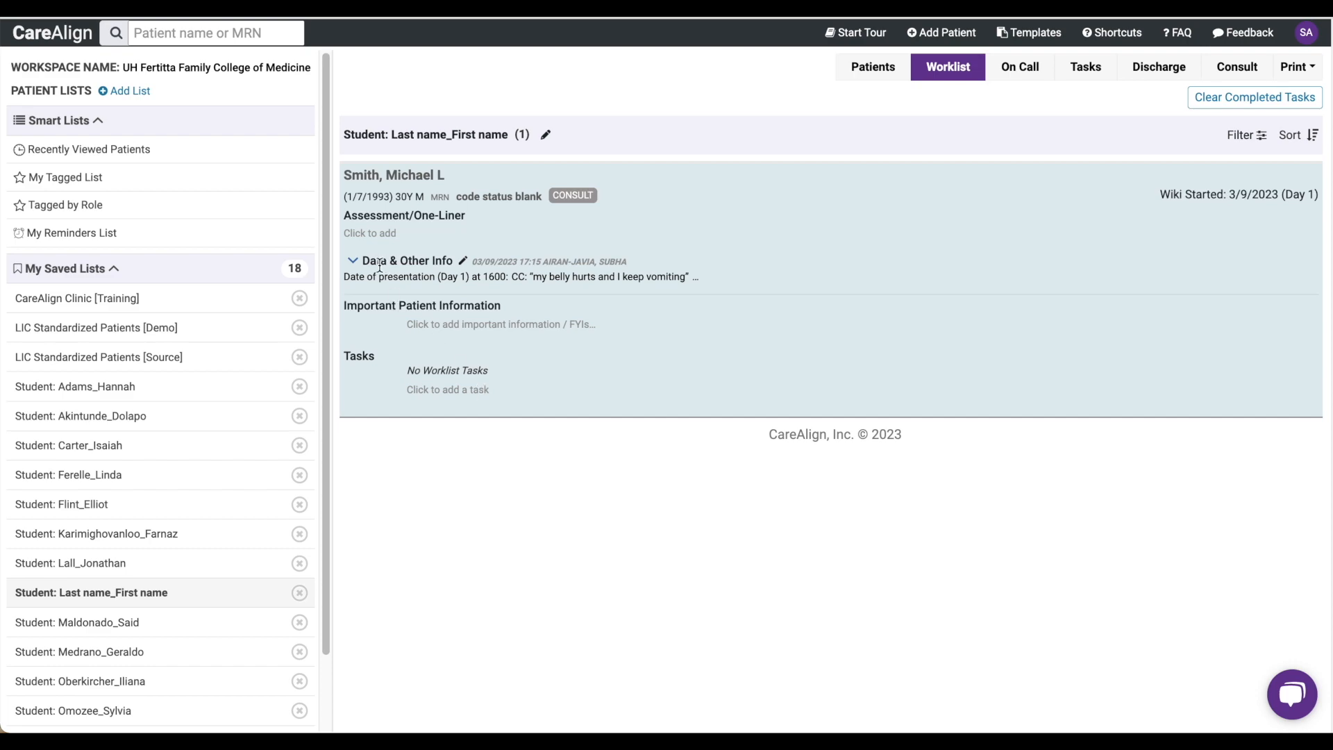
pyautogui.moveTo(363, 262); pyautogui.dragTo(456, 255)
pyautogui.scroll(-4, 429, 534)
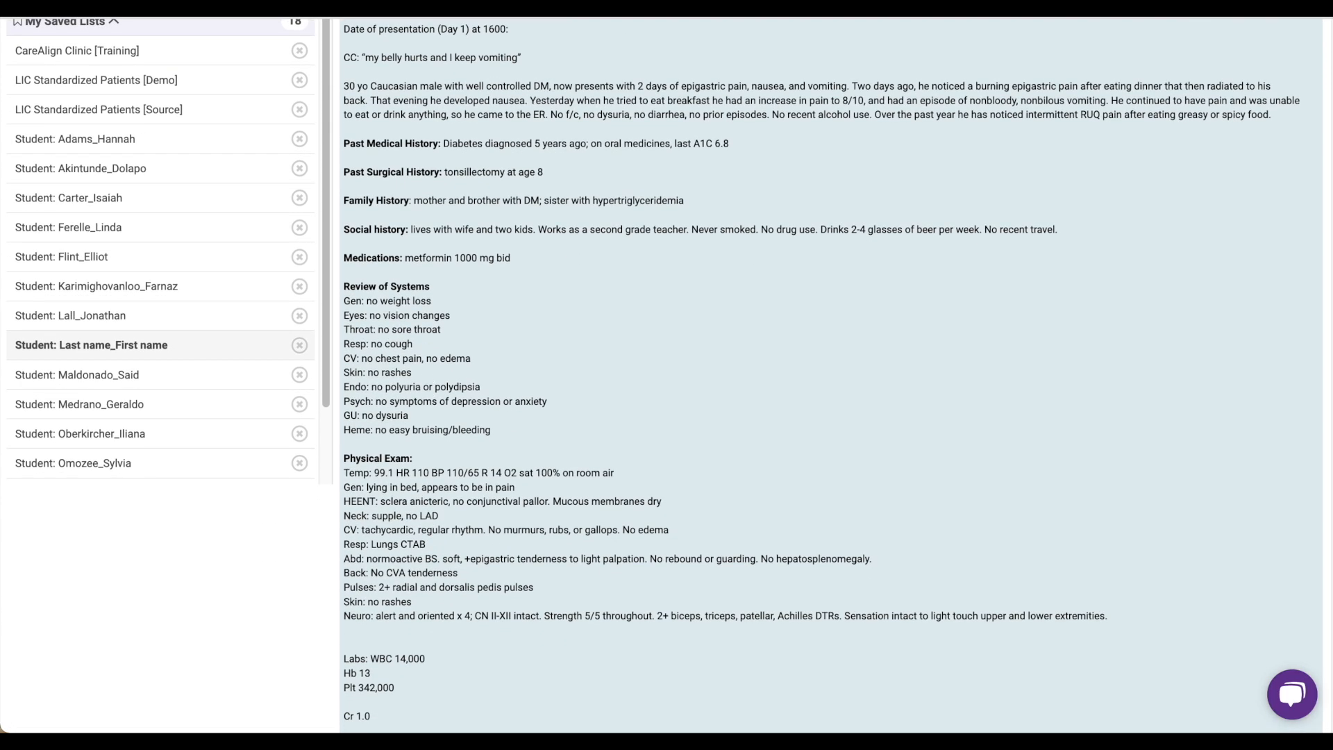
pyautogui.scroll(-5, 385, 219)
pyautogui.click(419, 565)
pyautogui.scroll(-10, 939, 553)
pyautogui.scroll(9, 939, 553)
pyautogui.hotkey('ctrl', 'shift', 'Tab')
pyautogui.scroll(8, 548, 249)
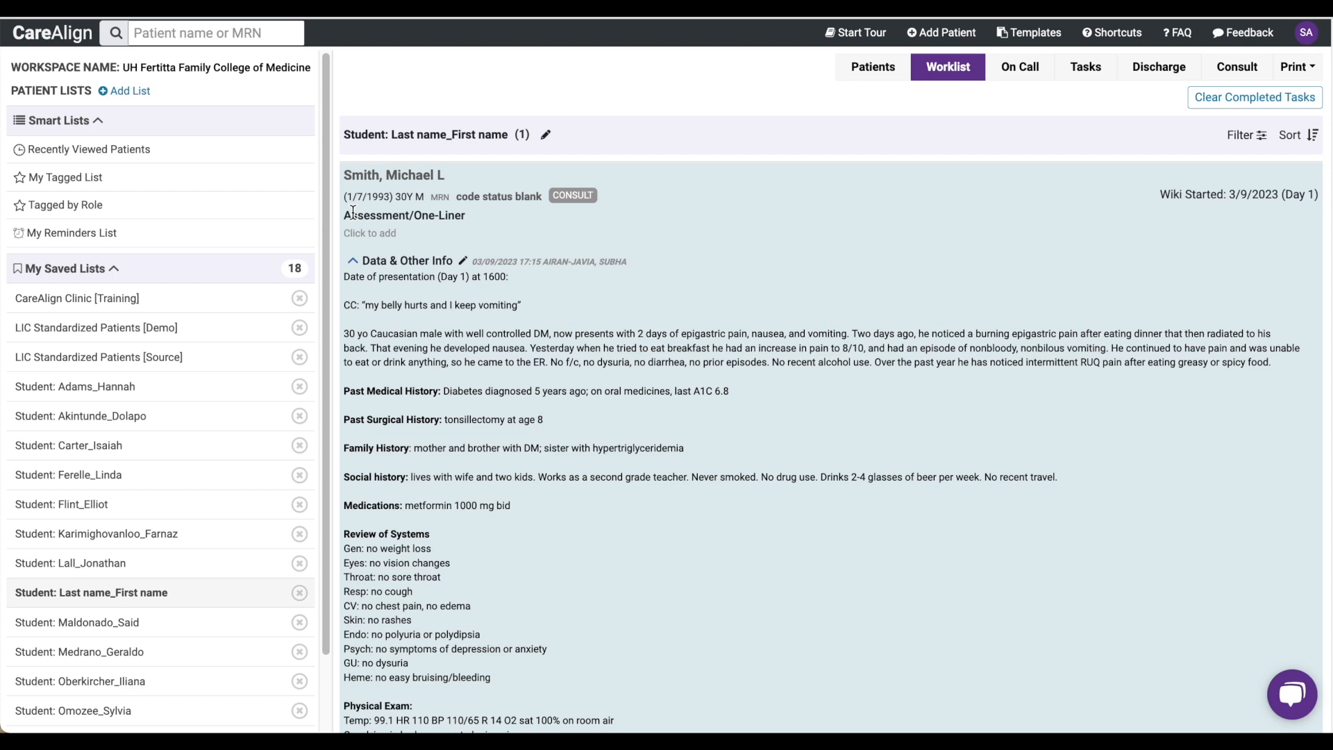
# Enter "belly pain for x days" and "can write other information here" as separate lines in the patient's Assessment/One-Liner.
pyautogui.moveTo(342, 215); pyautogui.dragTo(470, 215)
pyautogui.click(363, 234)
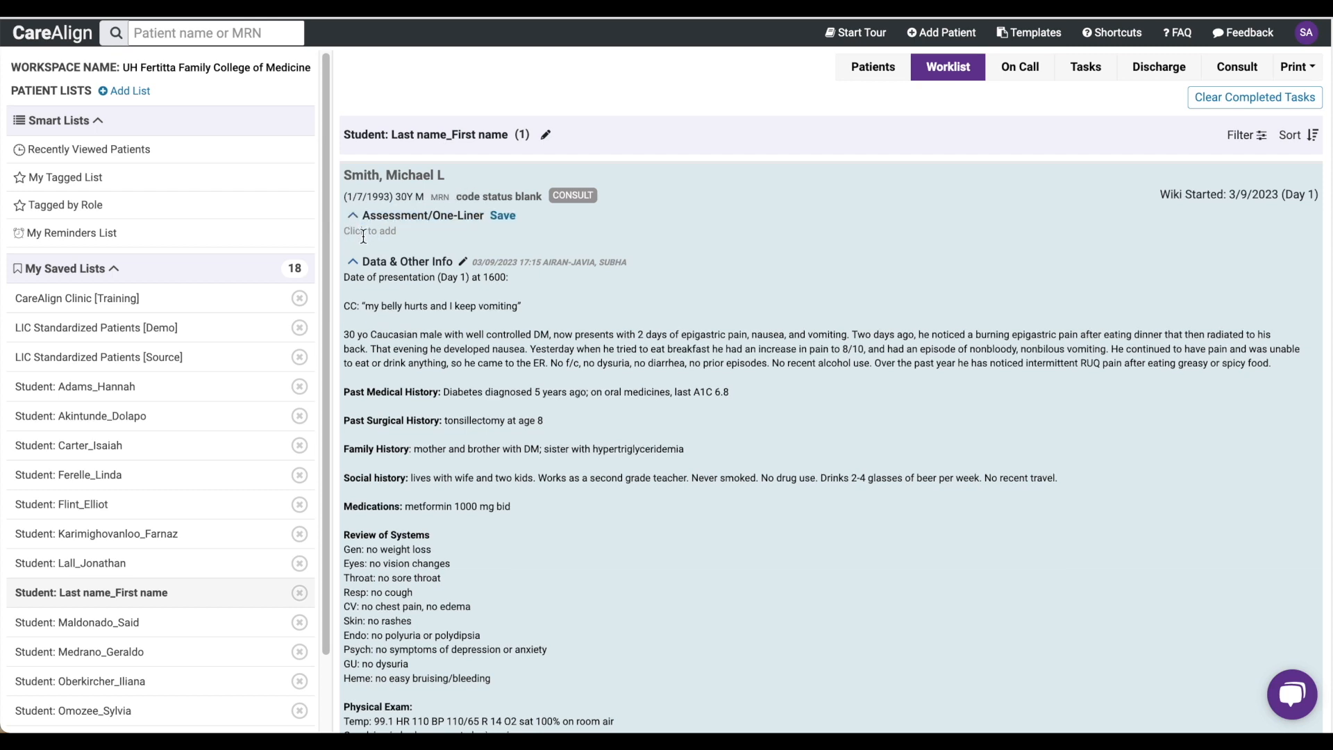
pyautogui.write('belly pain ')
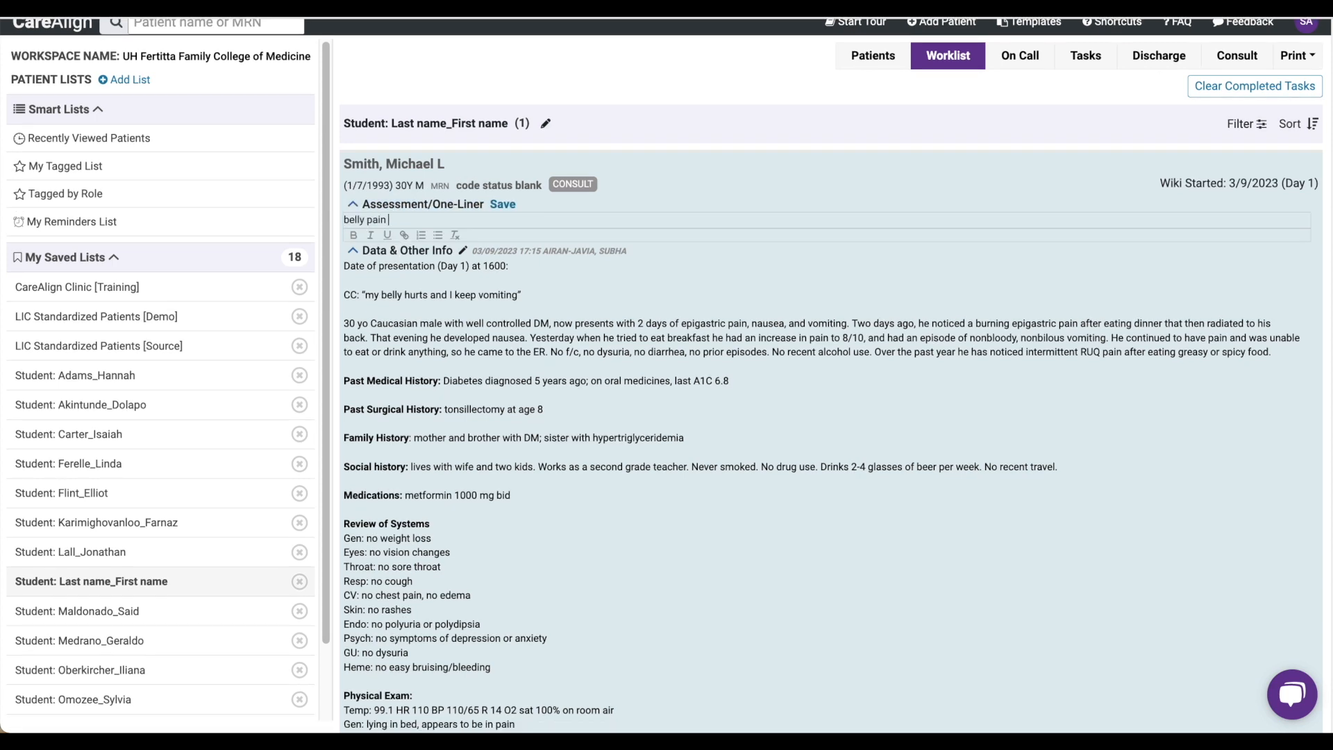
pyautogui.write('for x days')
pyautogui.press('Return')
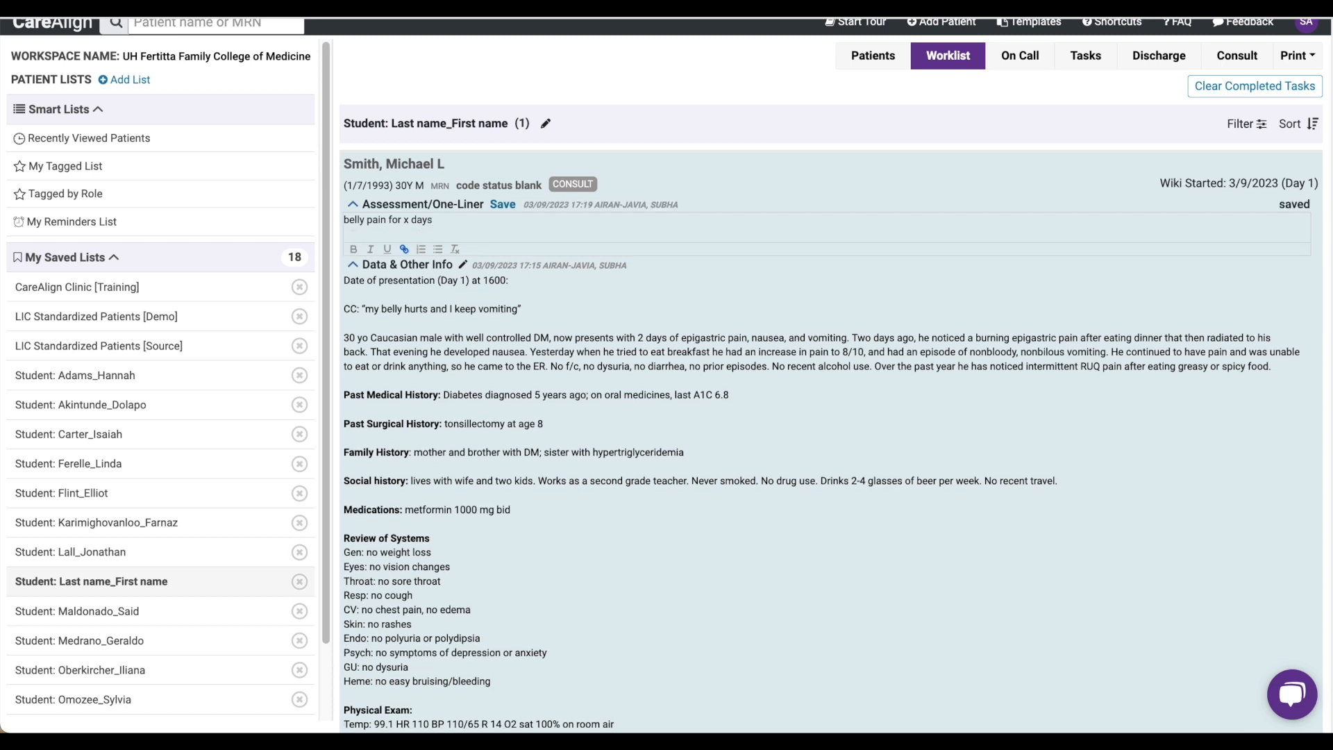
pyautogui.write('can write other information here')
pyautogui.press('Return')
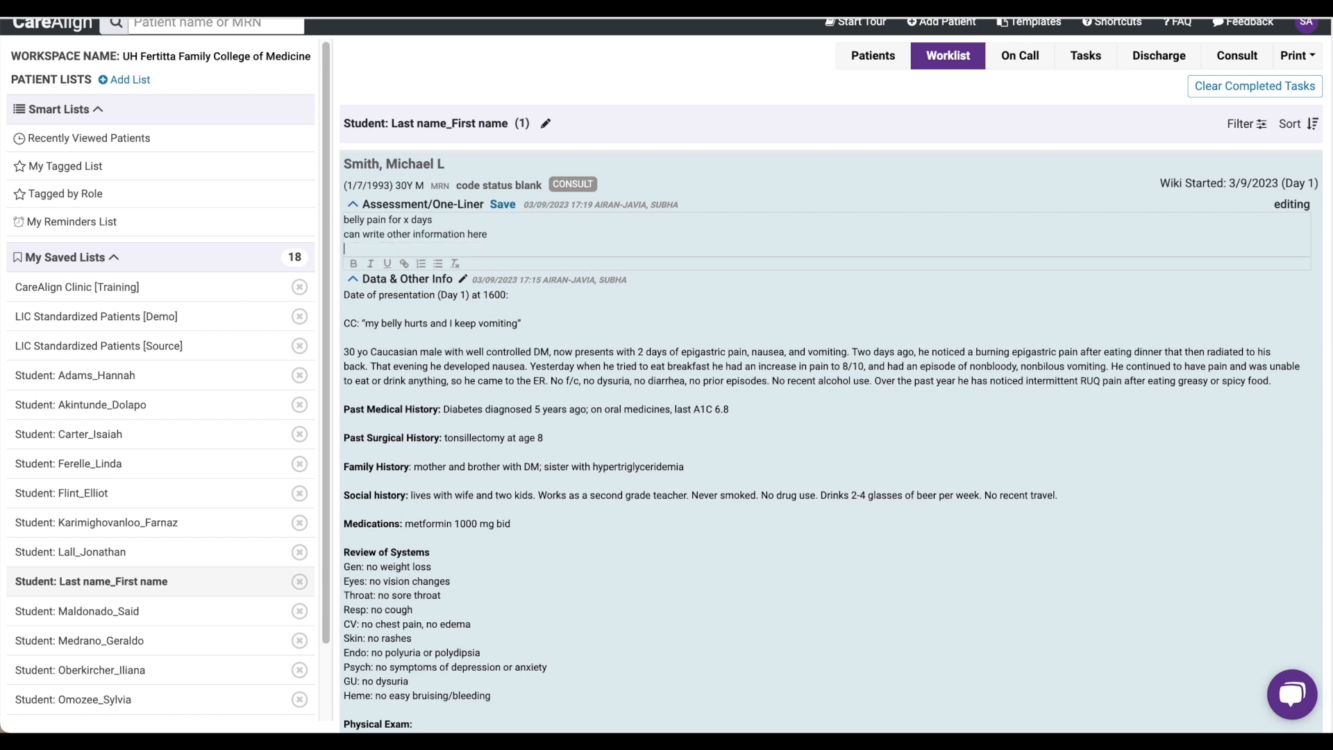
# Dictate the line "This is me doing voice to text on my computer" into the Assessment/One-Liner.
pyautogui.press('ctrl')
pyautogui.press('ctrl')
pyautogui.press('Return')
pyautogui.press('Return')
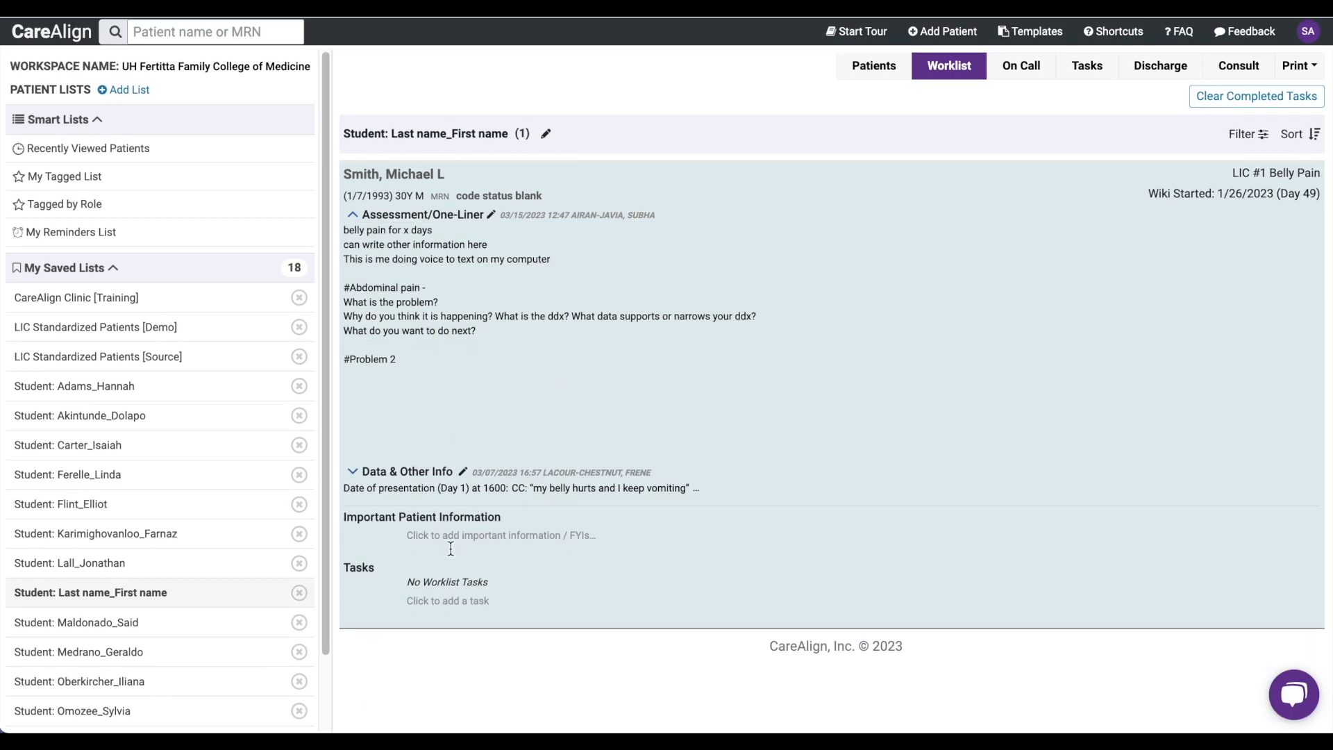
# Start a new task for the patient with the date tag 03-15-2023.
pyautogui.click(435, 601)
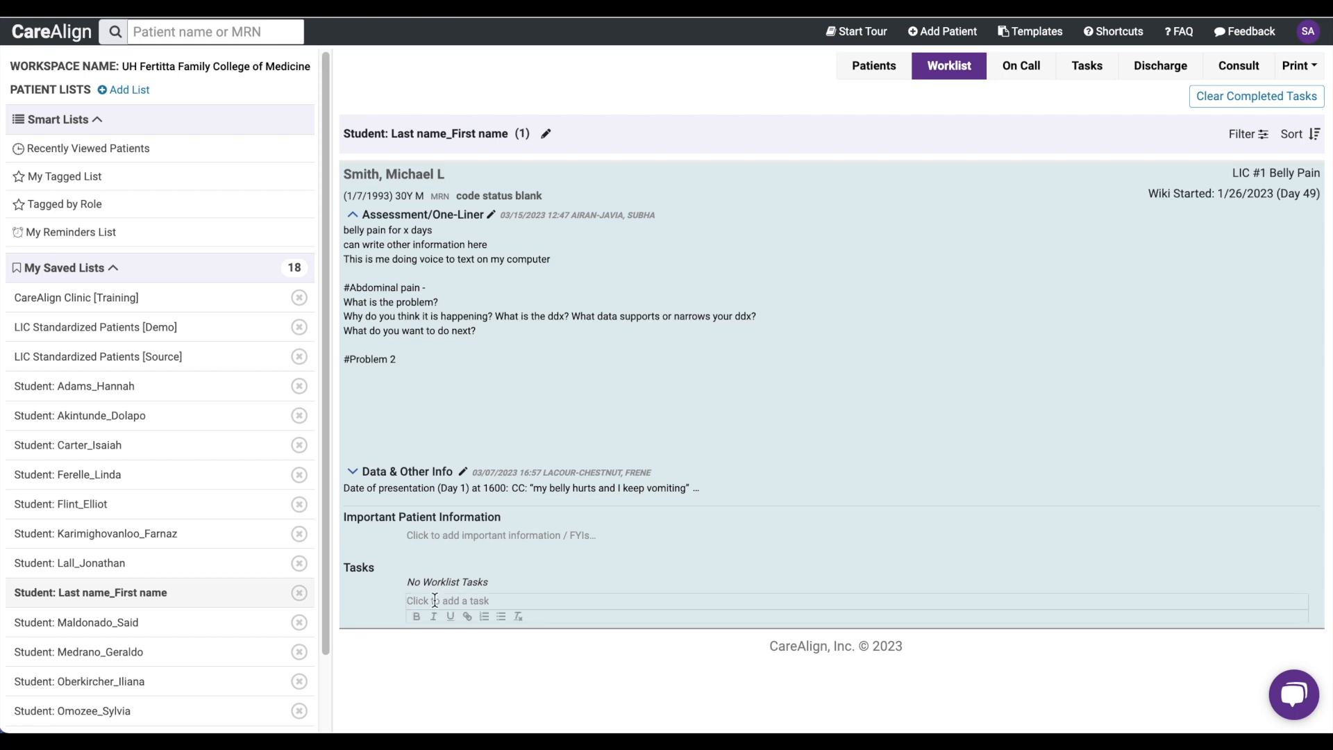
pyautogui.write('#')
pyautogui.write('03')
pyautogui.write('/15')
pyautogui.press('Return')
pyautogui.write('@')
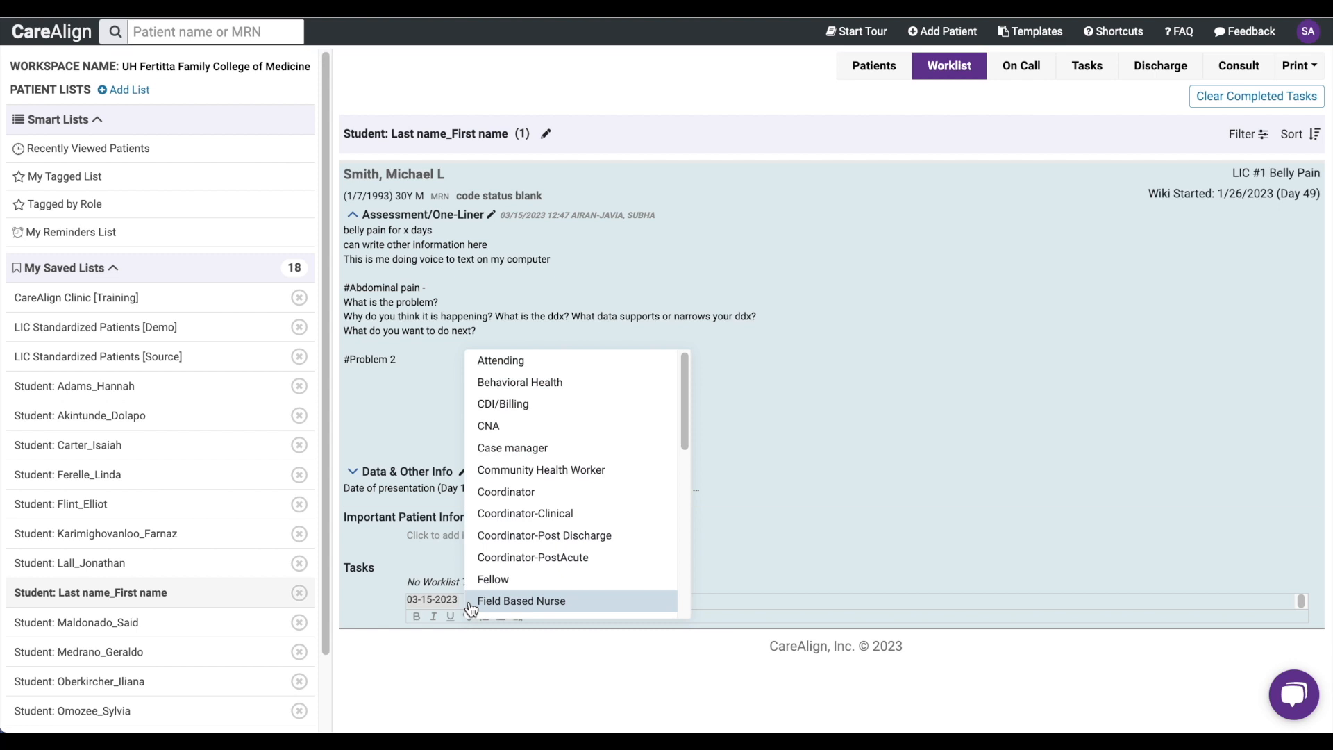
pyautogui.scroll(-5, 485, 603)
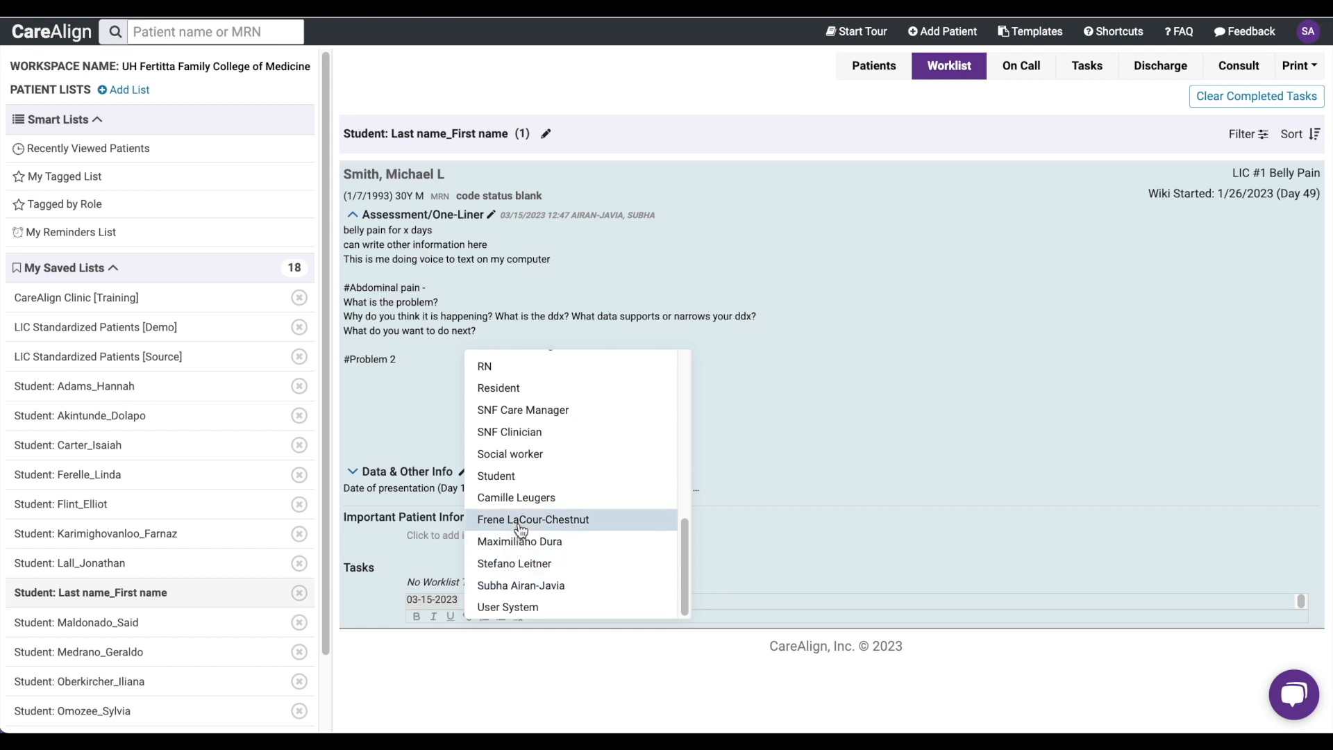
pyautogui.click(460, 598)
pyautogui.click(490, 600)
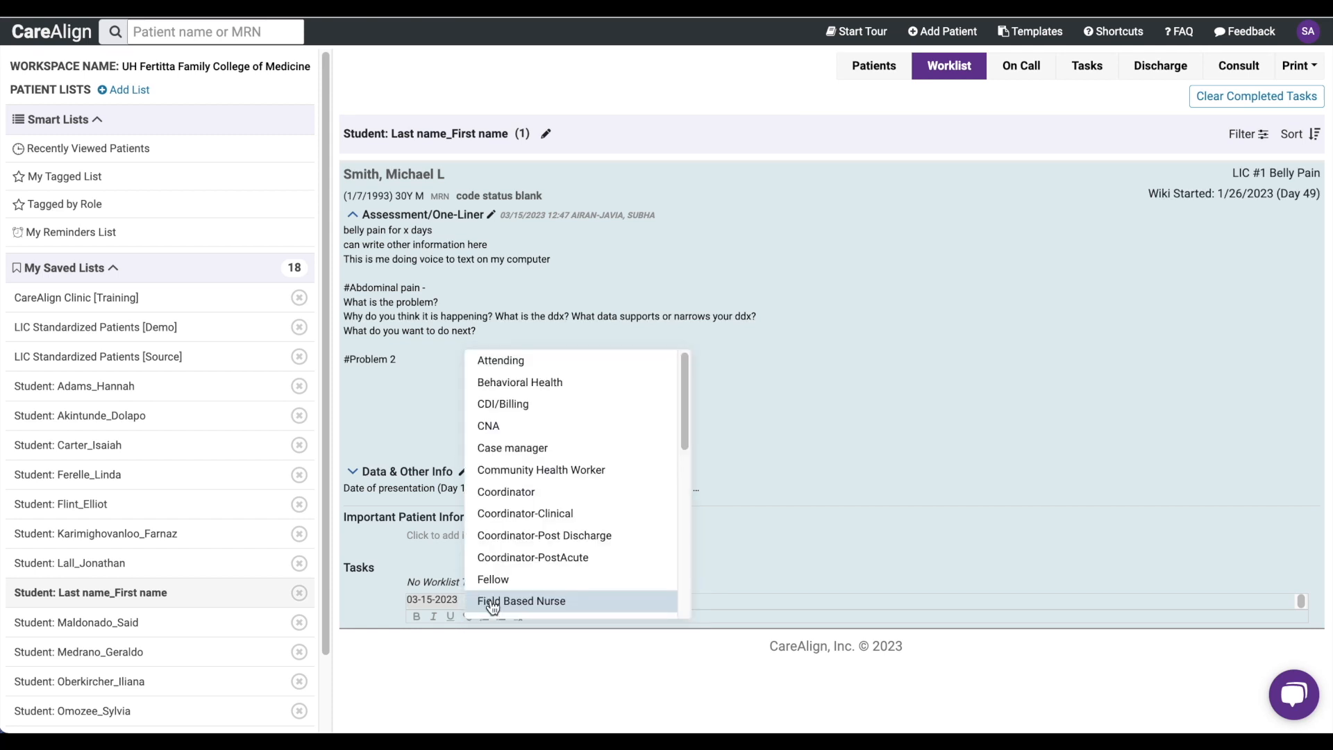
pyautogui.press('BackSpace')
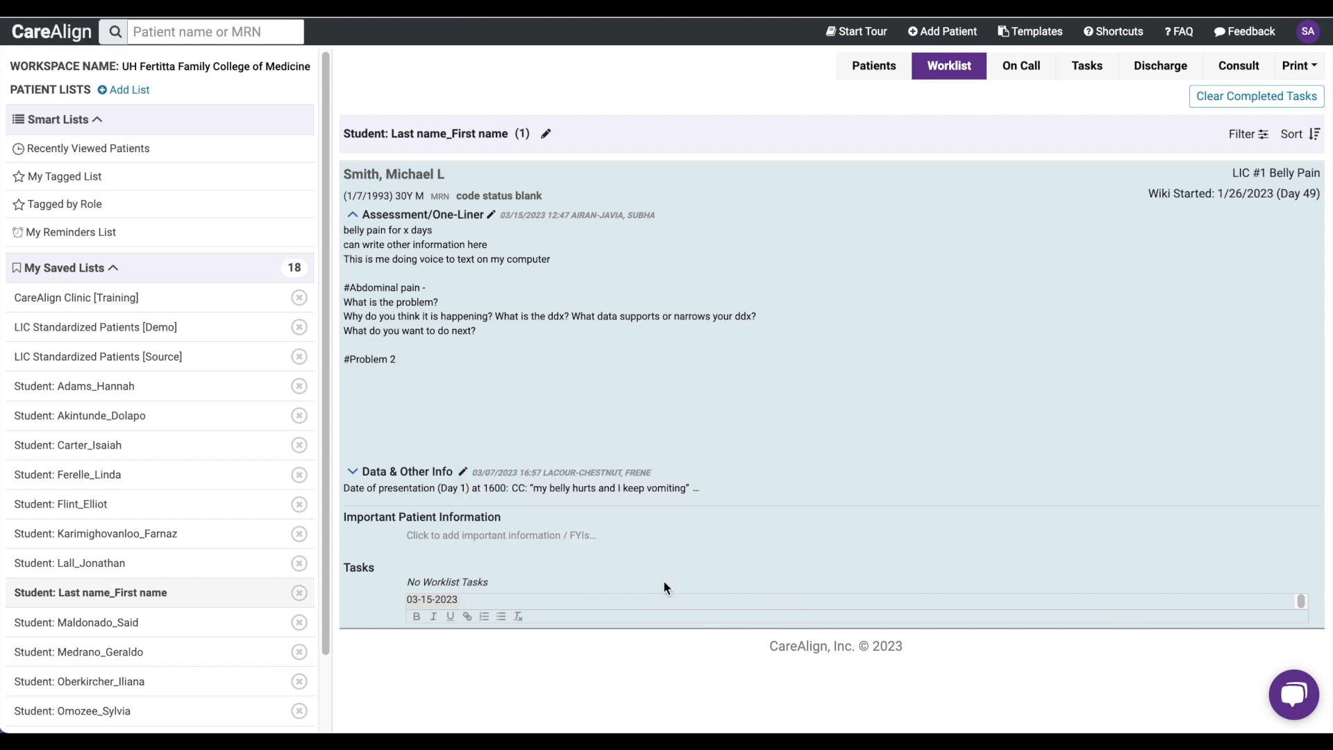
# Tag the colleague who last edited Data & Other Info, add the text "I've completed my A&P", and save the task.
pyautogui.write('@fre')
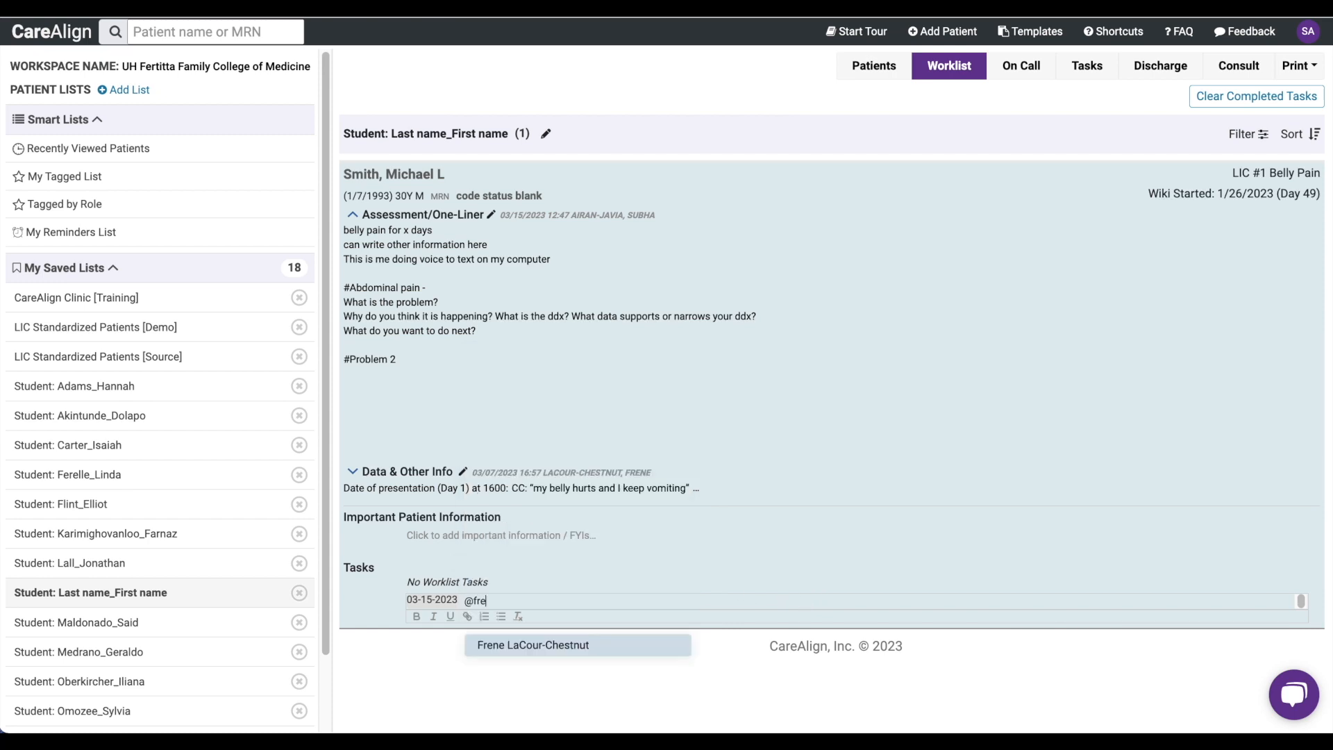
pyautogui.press('Return')
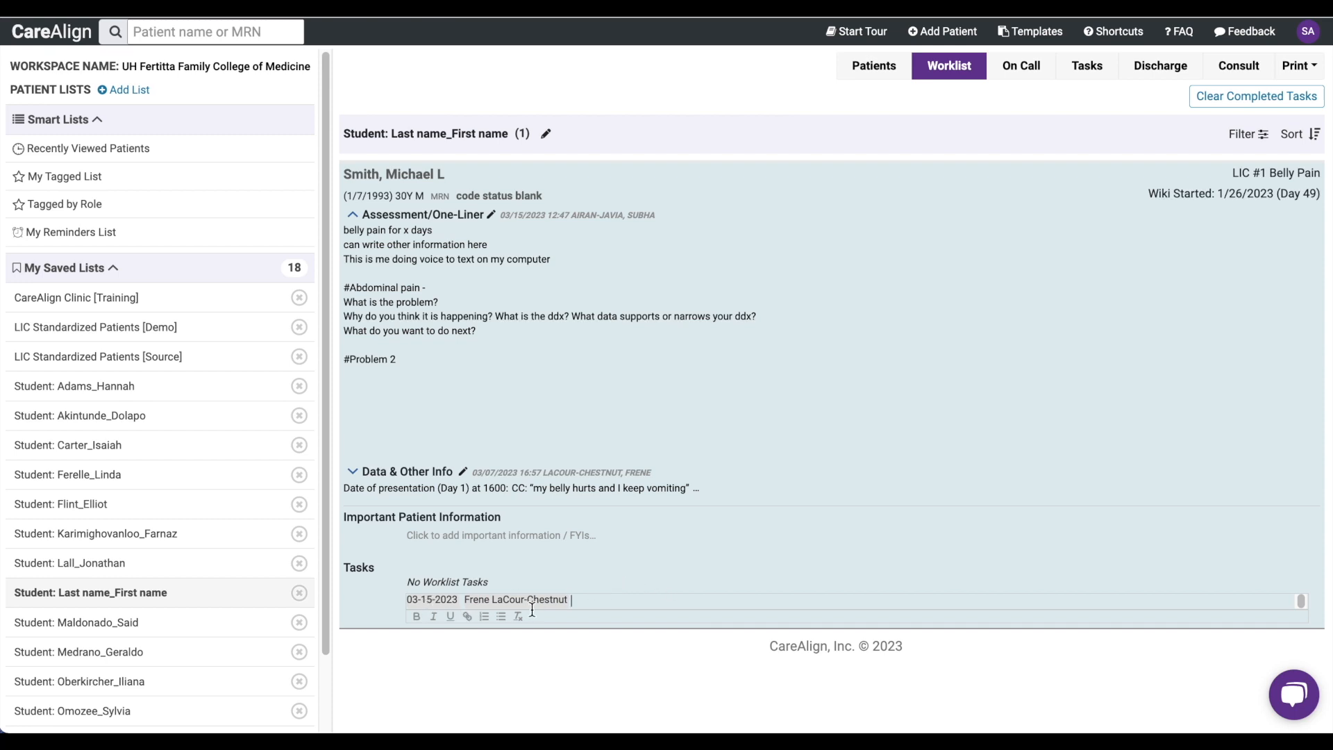
pyautogui.write("I've completed my A&")
pyautogui.click(596, 605)
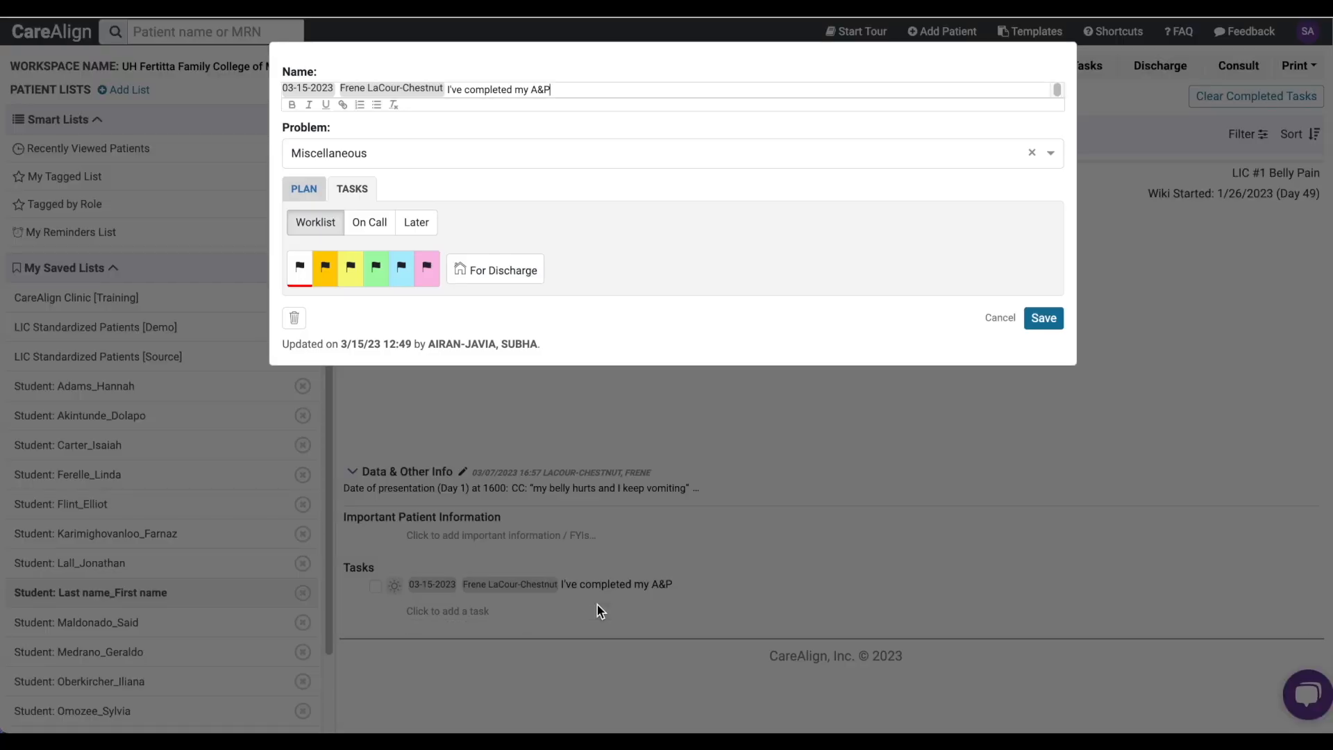
pyautogui.click(597, 605)
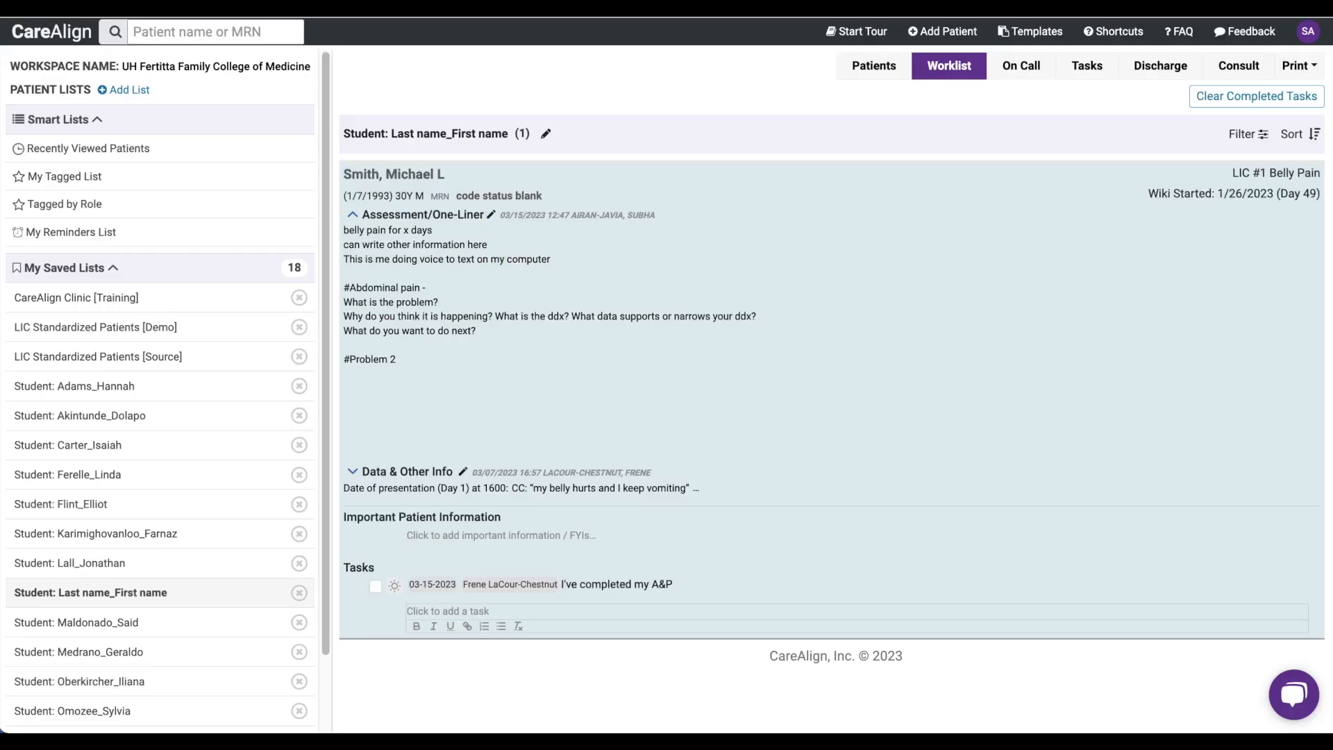